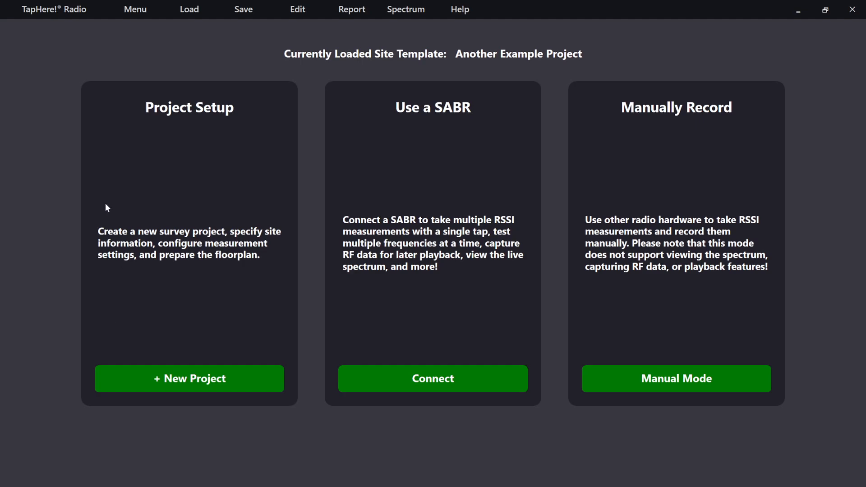
Load the CompletedExampleProject.pprj project and look over the floor plans of Floor 1 and Floor 2.
click(189, 10)
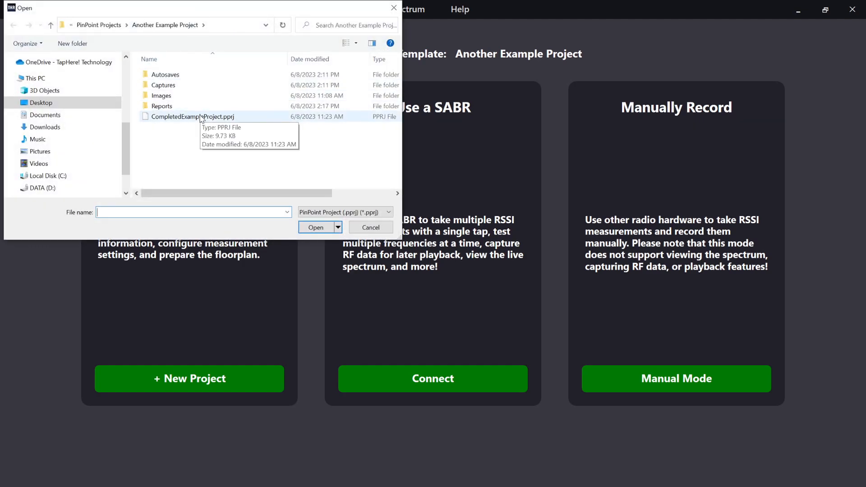
double_click(200, 117)
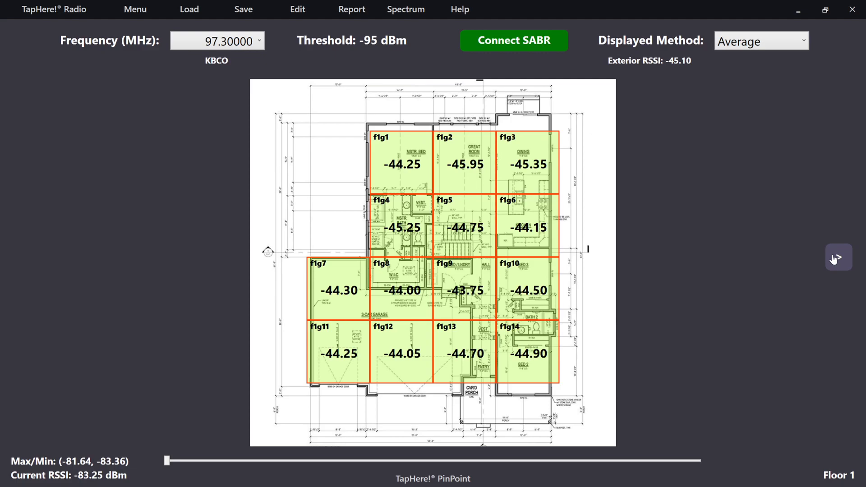
click(834, 260)
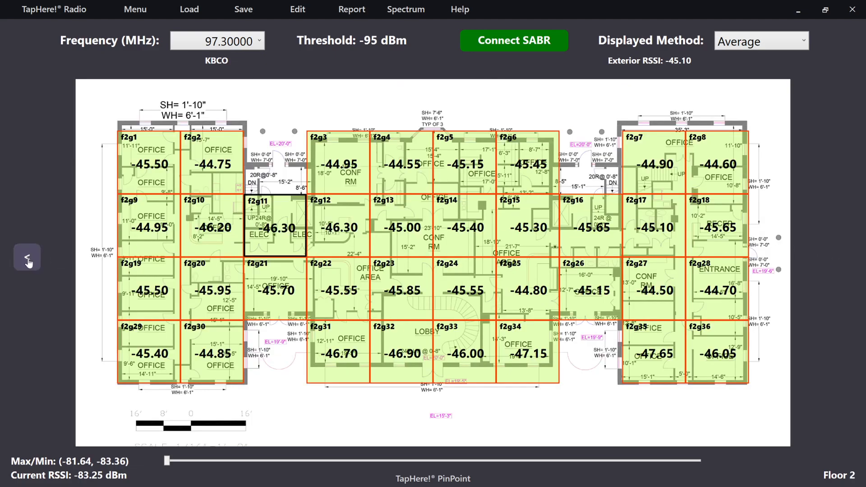
click(24, 256)
Display the 101.10000 MHz measurements and check them on Floor 2 and Floor 1.
click(226, 40)
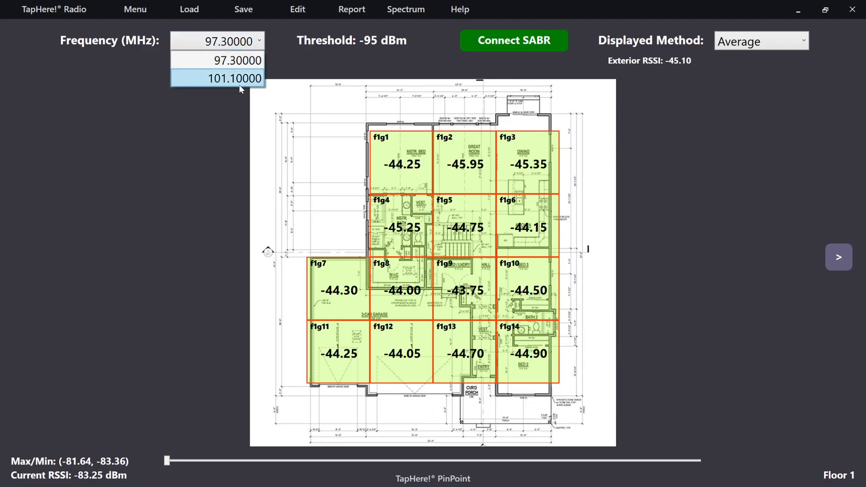
click(239, 83)
click(838, 257)
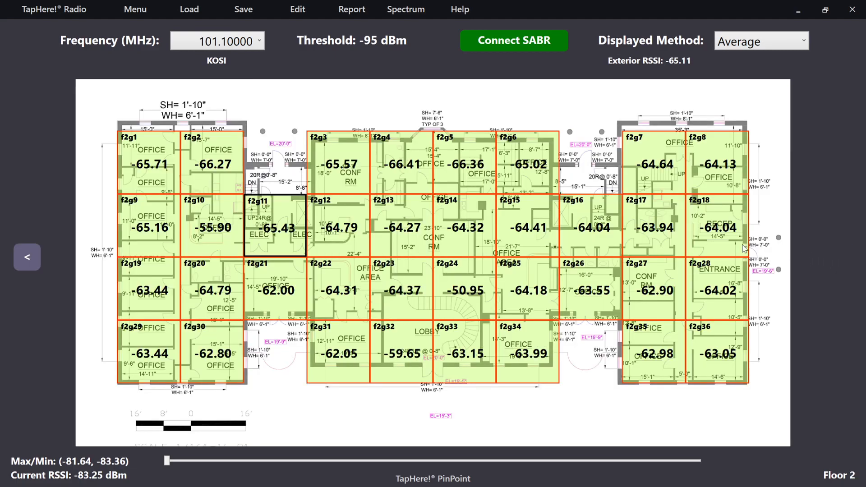
click(27, 258)
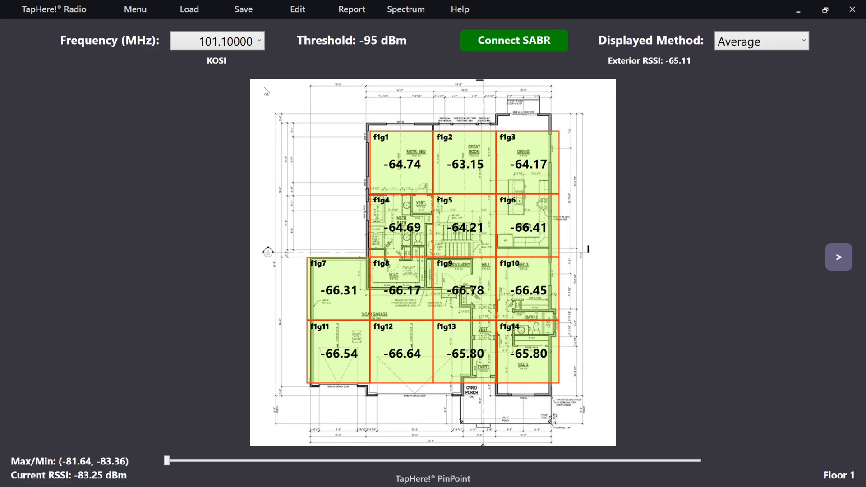
Open the report settings and try the landscape pages option, leaving it enabled.
click(348, 12)
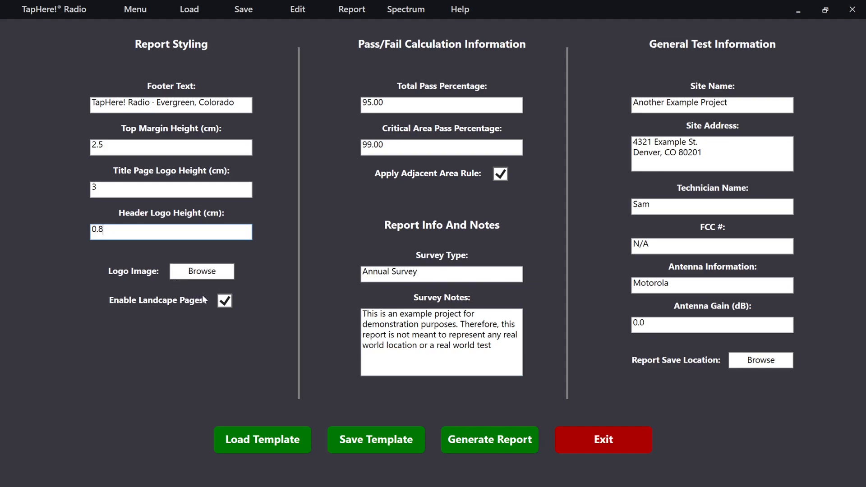
click(223, 303)
click(229, 304)
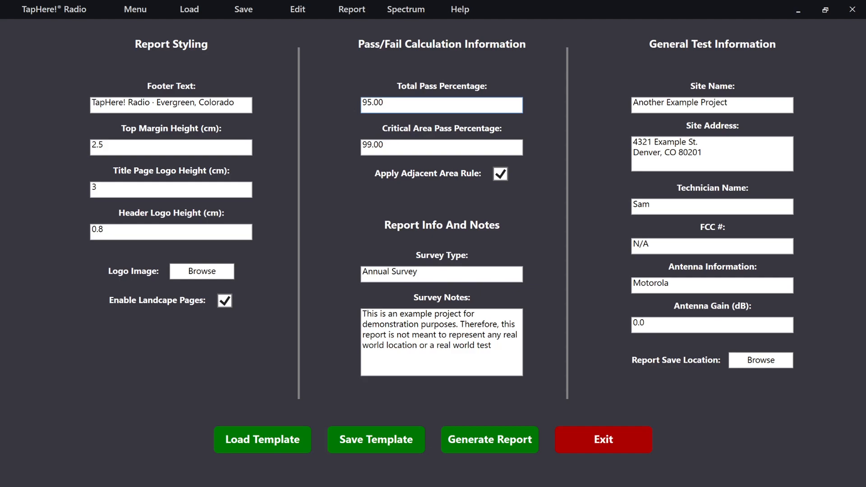
Review the report's pass percentages, survey notes and site name.
click(412, 146)
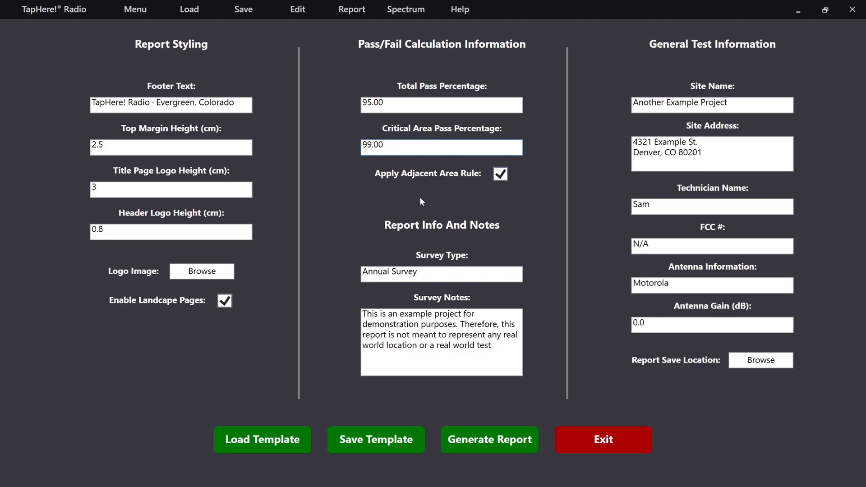
click(367, 103)
drag(363, 104, 373, 104)
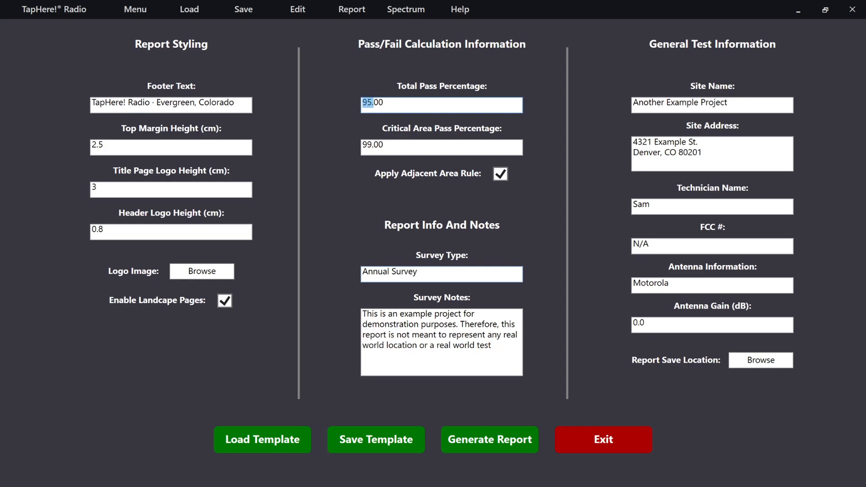
drag(363, 314, 489, 346)
click(492, 347)
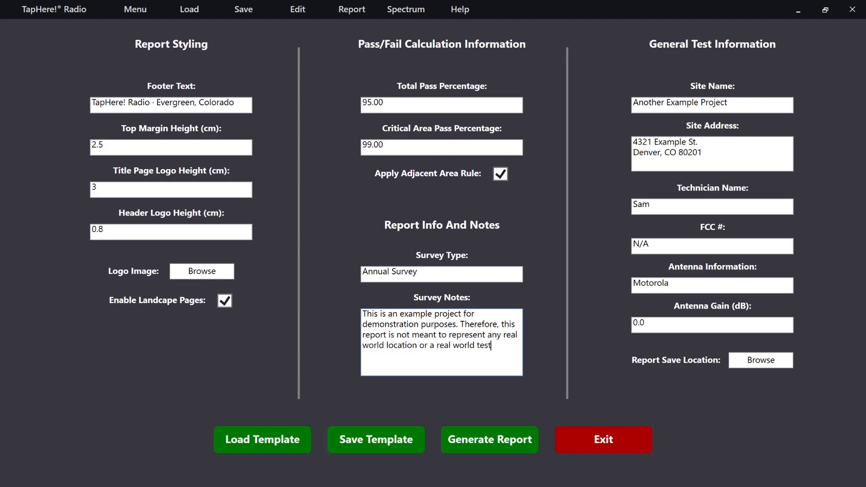
click(664, 103)
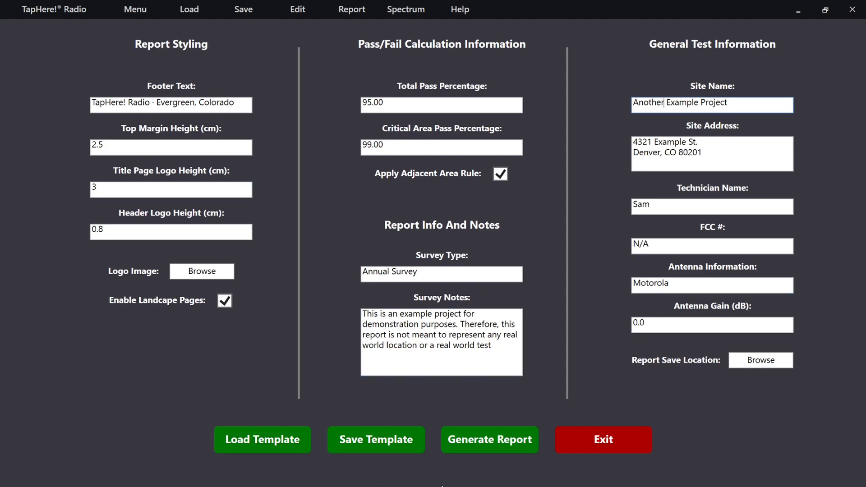
Generate the reports and open ReportFrequency1_060823_143635.pdf from the folder containing them.
click(489, 442)
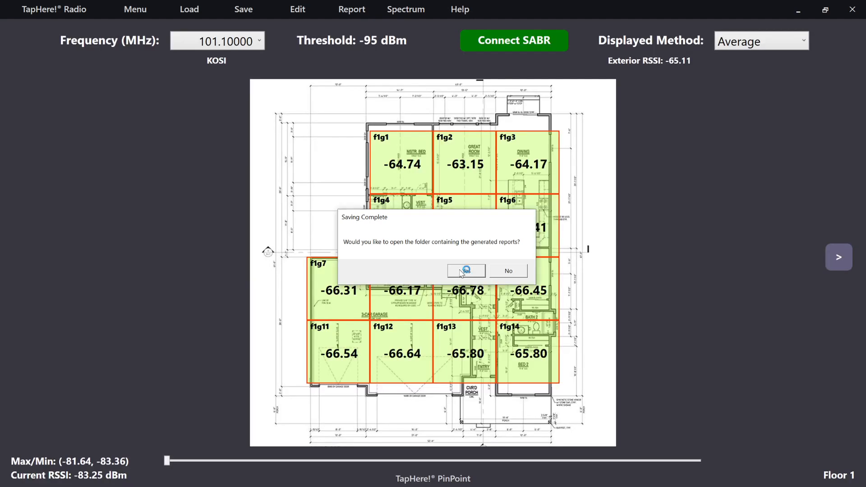
click(461, 272)
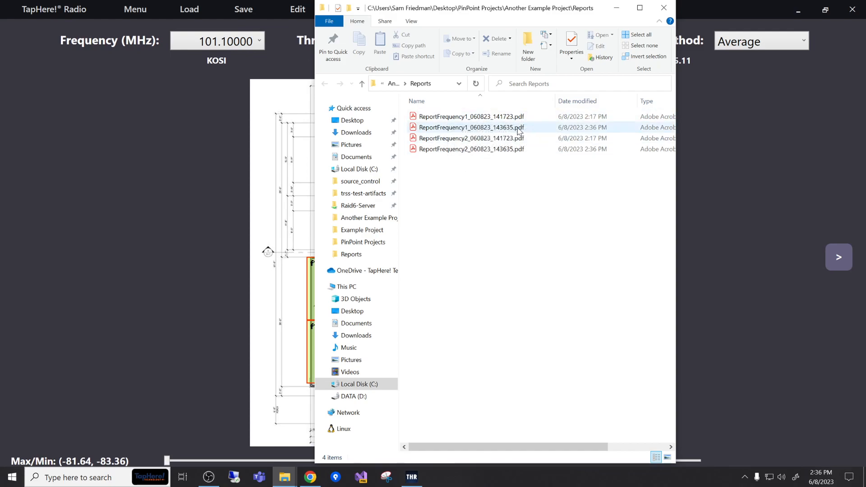
double_click(473, 128)
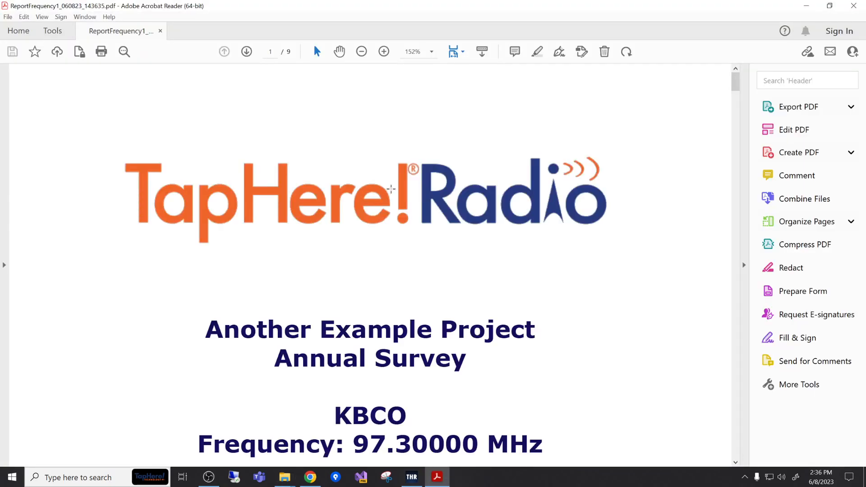
Examine the report's title page at 50% zoom, including the project title, frequency, survey notes, report date, footer and logo.
click(362, 52)
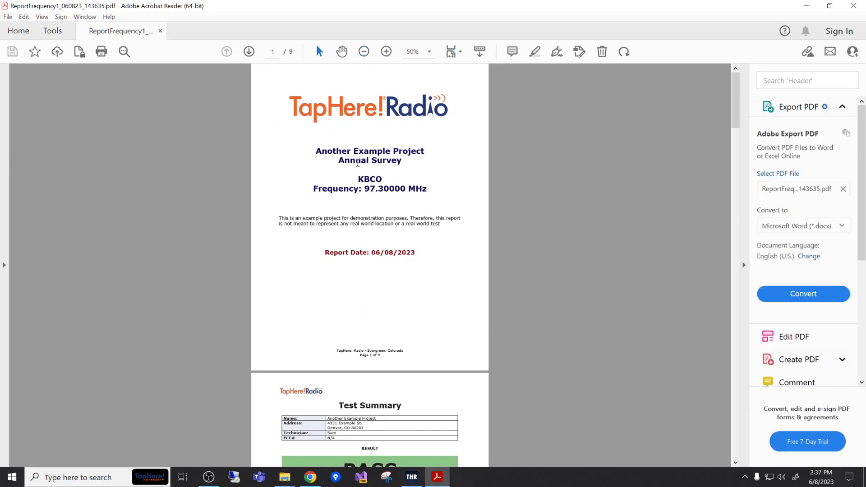
drag(316, 151, 427, 157)
drag(337, 160, 426, 171)
scroll(407, 163, down, 1)
scroll(426, 171, down, 3)
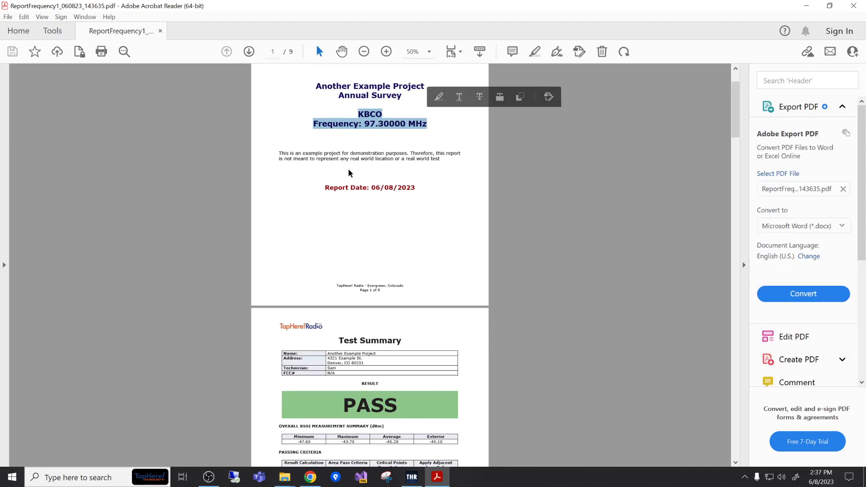
drag(279, 155, 439, 160)
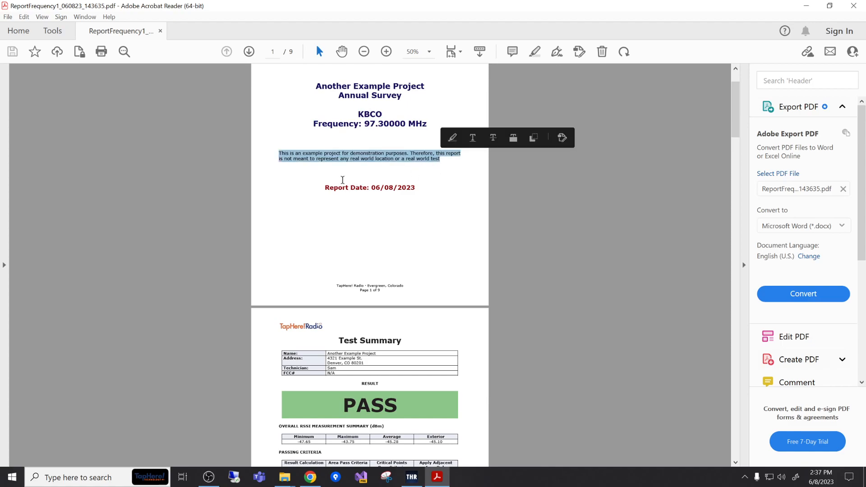
drag(323, 186, 411, 193)
scroll(410, 194, down, 2)
scroll(410, 195, down, 1)
drag(337, 204, 405, 202)
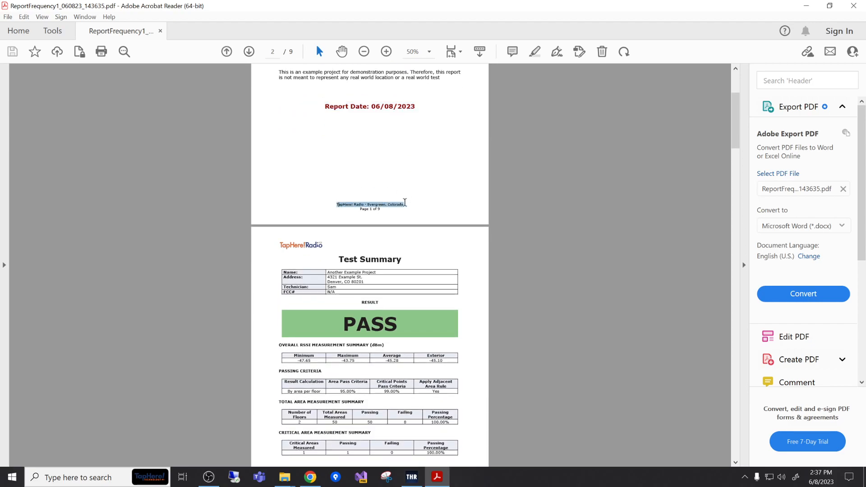
scroll(405, 202, up, 5)
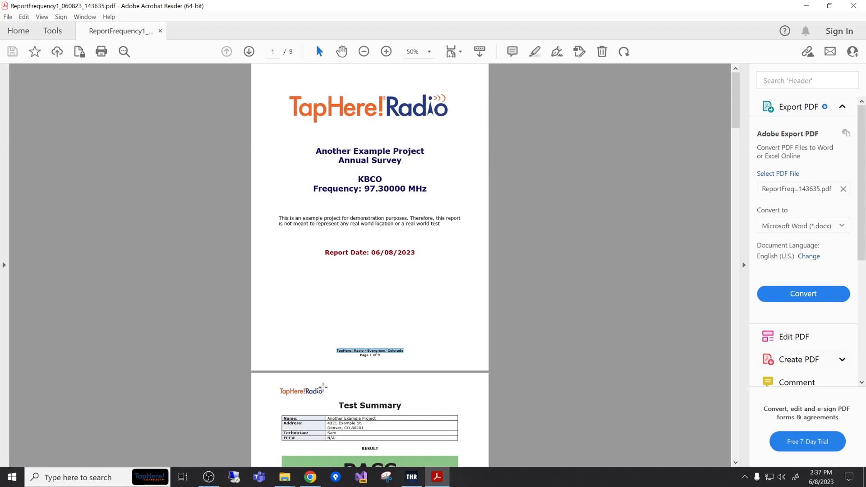
Examine the site and technician details in the report's Test Summary.
scroll(308, 384, down, 4)
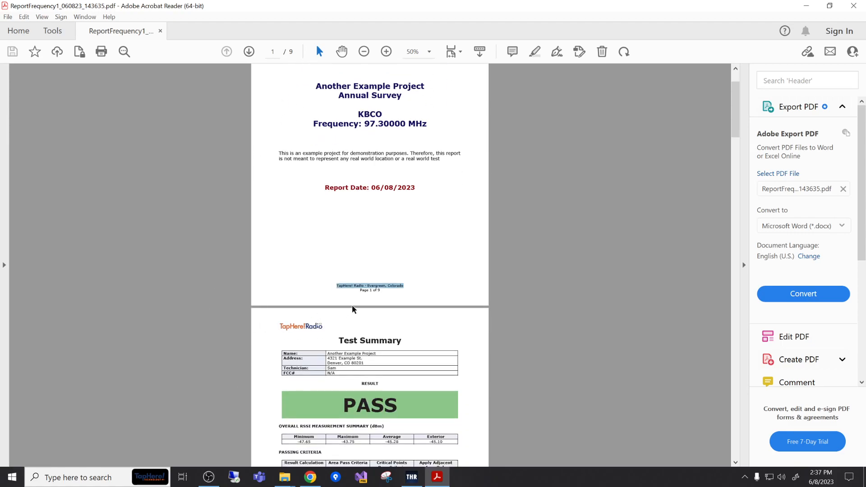
scroll(375, 281, down, 3)
mouse_move(378, 191)
mouse_down()
mouse_move(327, 191)
mouse_move(367, 185)
mouse_up()
scroll(355, 200, down, 1)
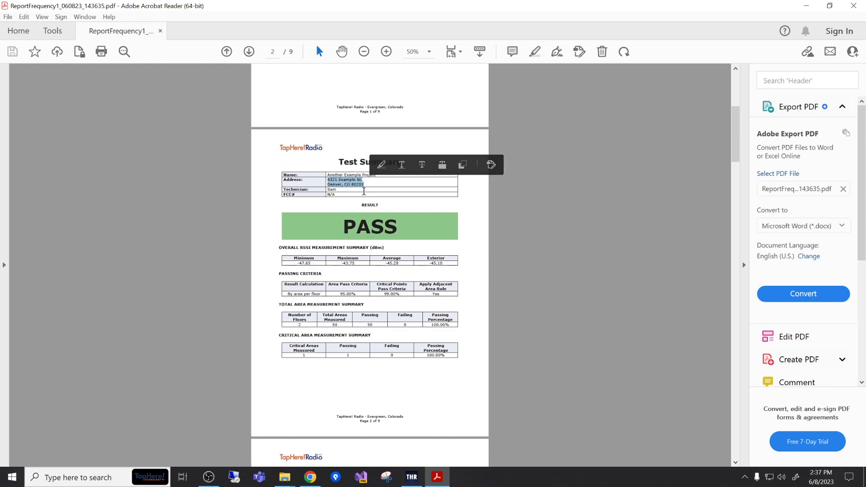
scroll(365, 190, down, 1)
click(341, 175)
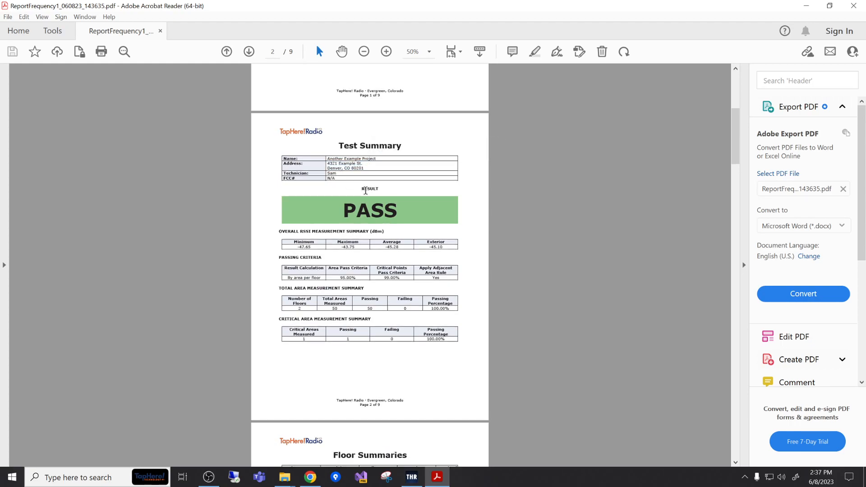
Examine the Test Summary's overall result, RSSI measurement summary, passing criteria, and total and critical area summaries.
scroll(364, 189, down, 1)
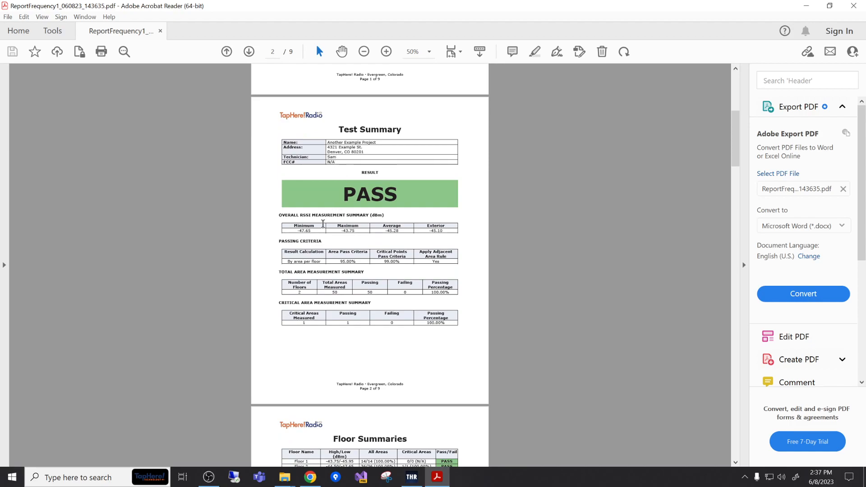
scroll(359, 232, down, 2)
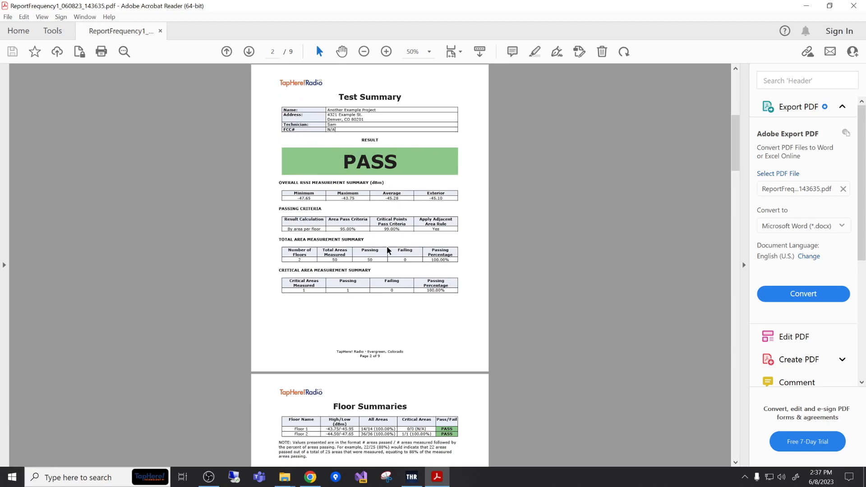
drag(296, 195, 326, 202)
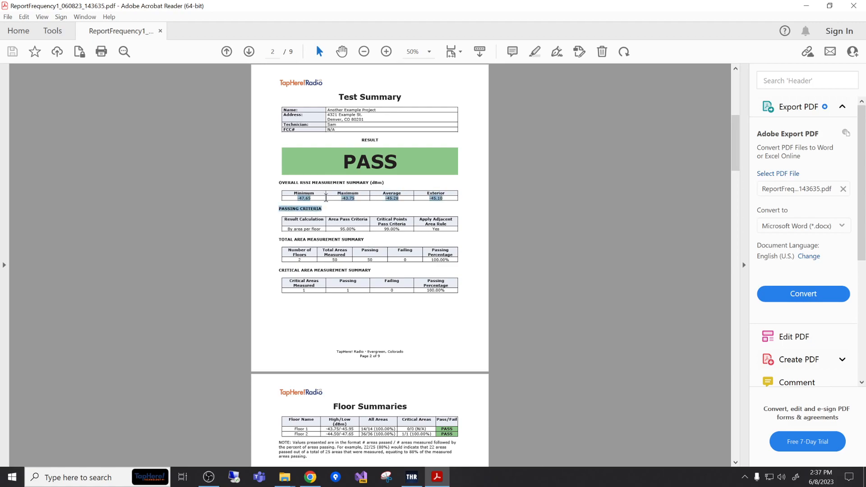
click(337, 161)
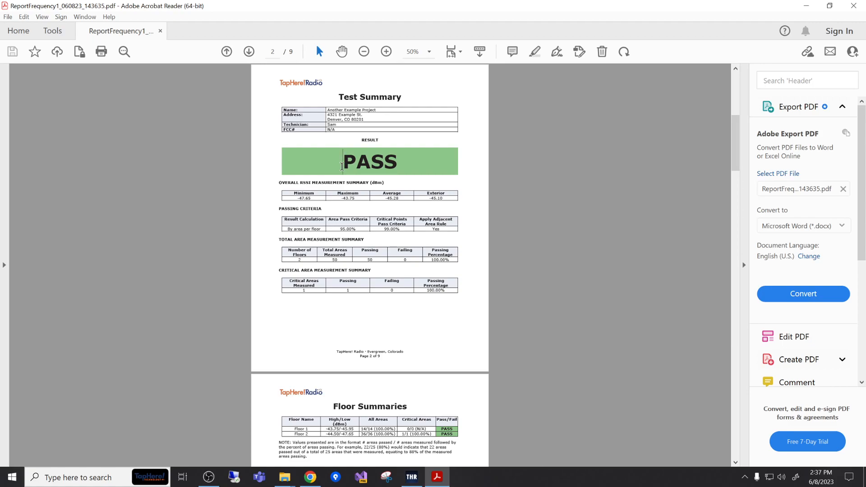
drag(341, 165, 398, 163)
click(336, 168)
scroll(416, 189, down, 1)
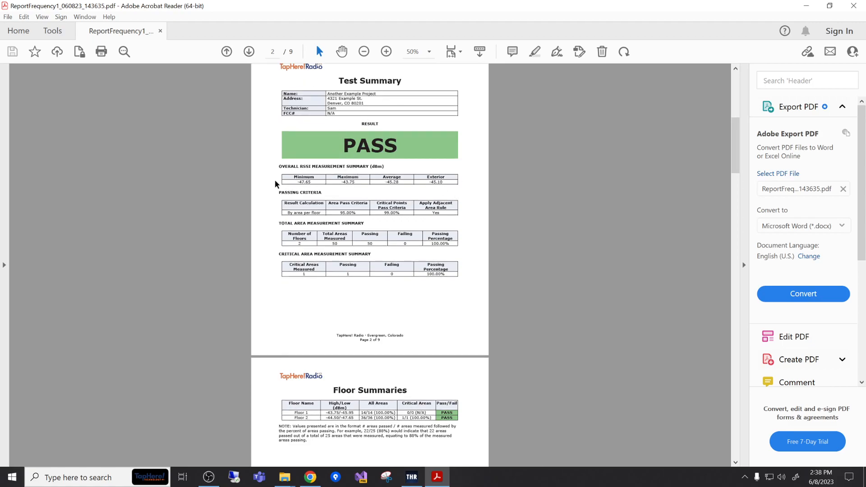
scroll(269, 212, down, 1)
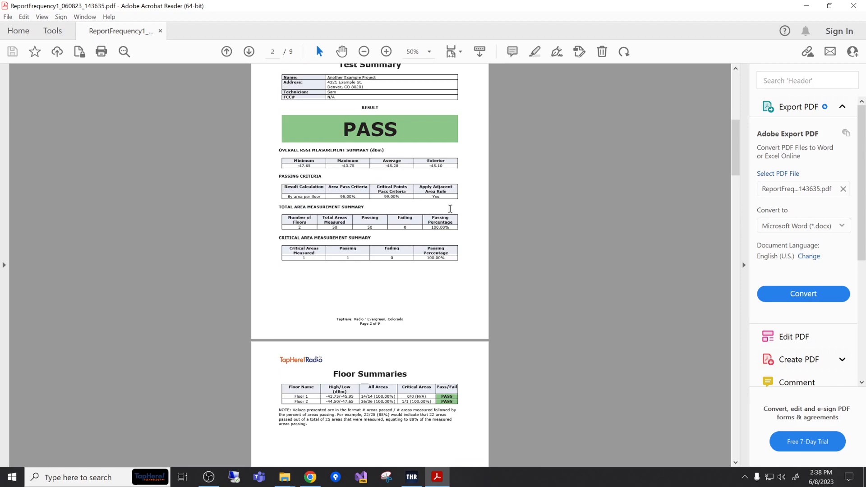
scroll(434, 210, down, 3)
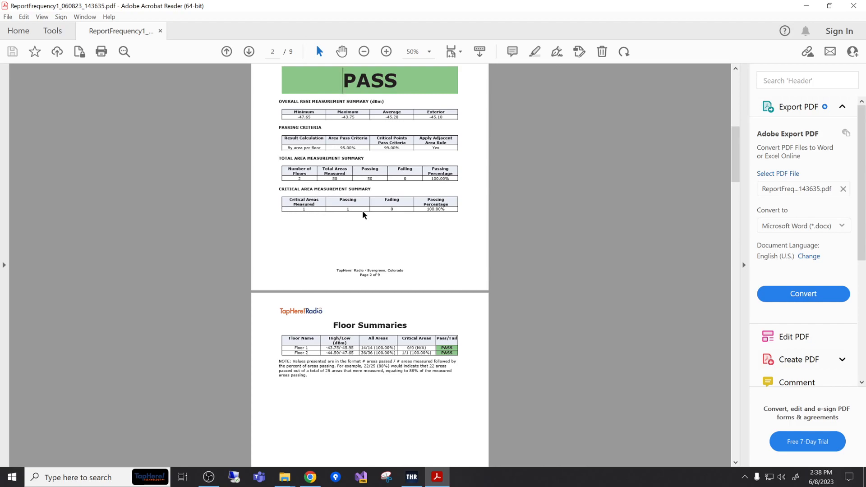
Examine the Floor Summaries table, checking the measured areas and pass/fail result of each floor.
scroll(362, 215, down, 3)
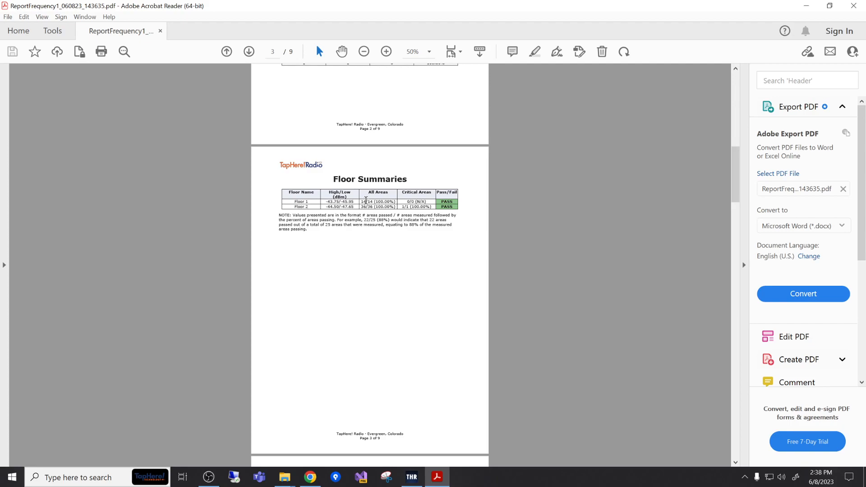
drag(361, 202, 372, 201)
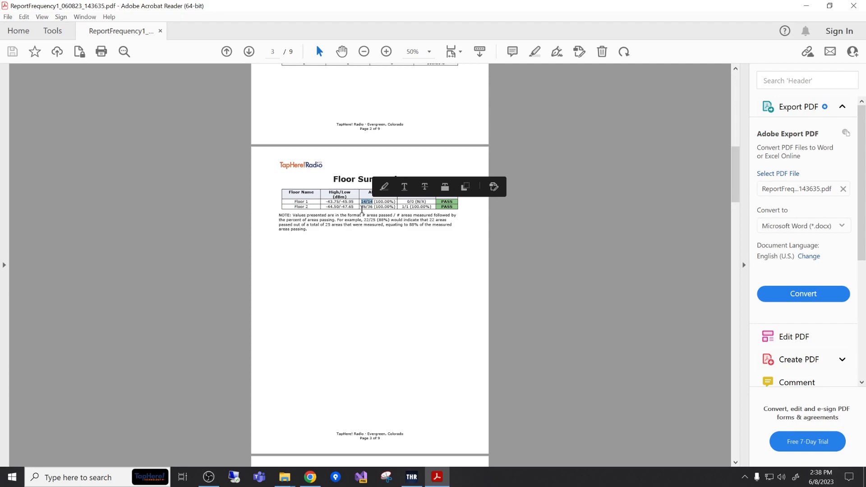
click(361, 210)
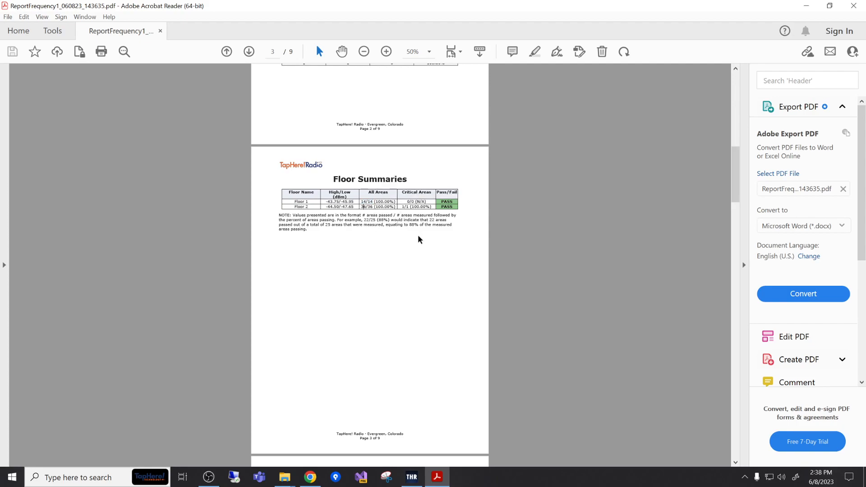
scroll(392, 198, down, 1)
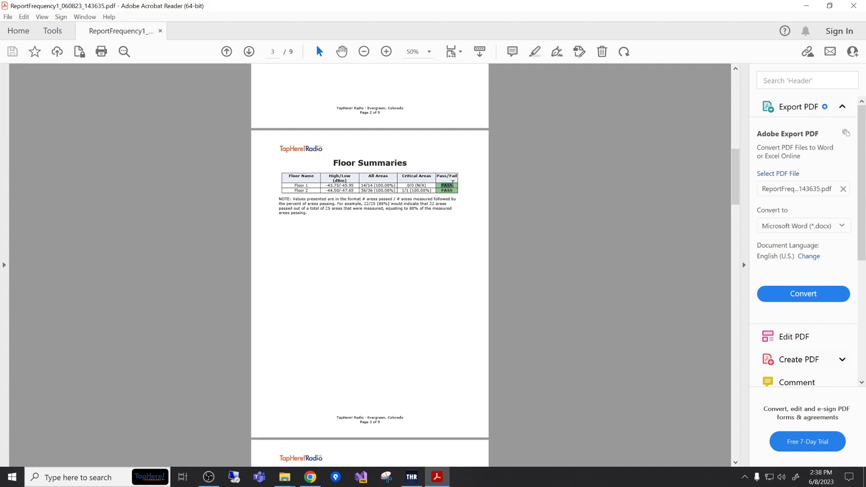
click(454, 194)
scroll(384, 239, down, 5)
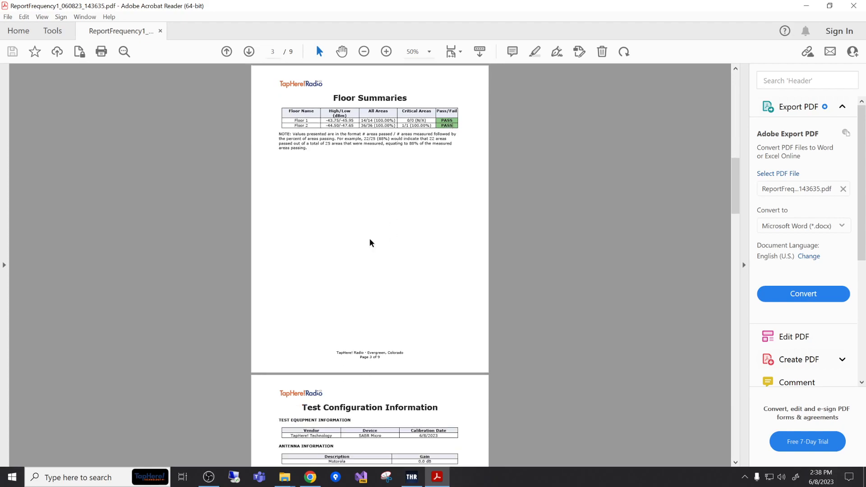
Examine the test equipment and antenna details on the report's Test Configuration Information page, including vendor, device and calibration date.
scroll(360, 240, down, 1)
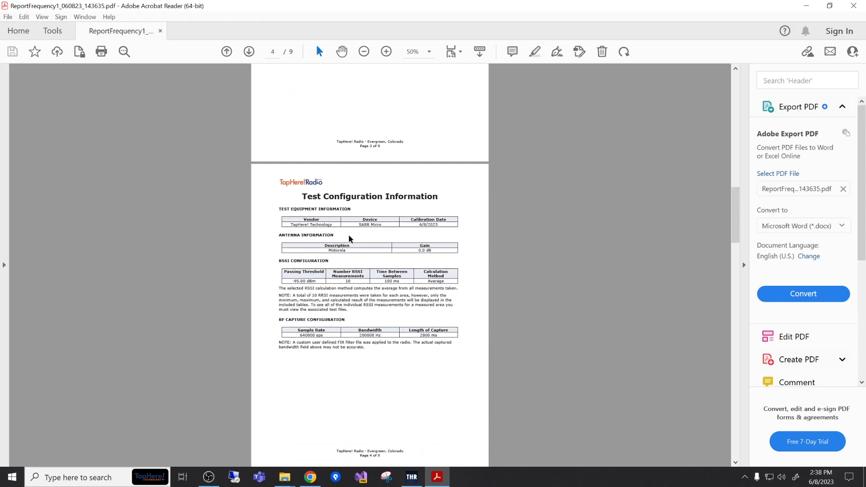
scroll(351, 239, down, 1)
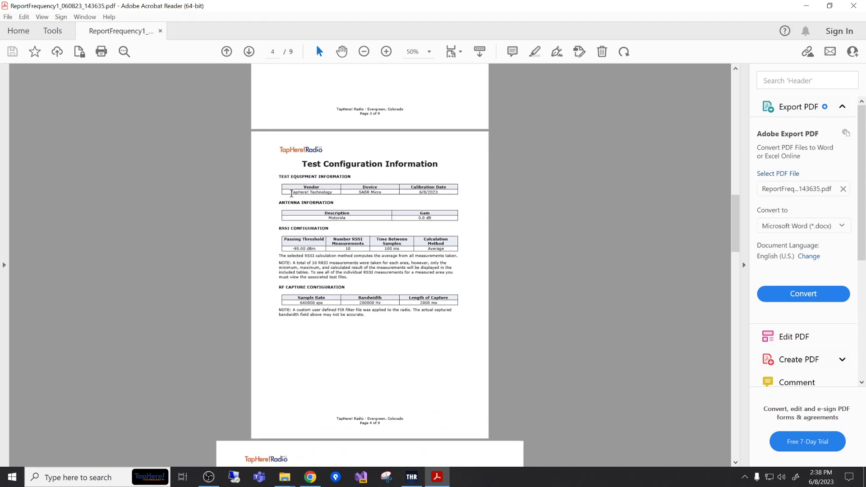
triple_click(314, 194)
drag(329, 195, 438, 195)
click(431, 196)
scroll(411, 218, down, 1)
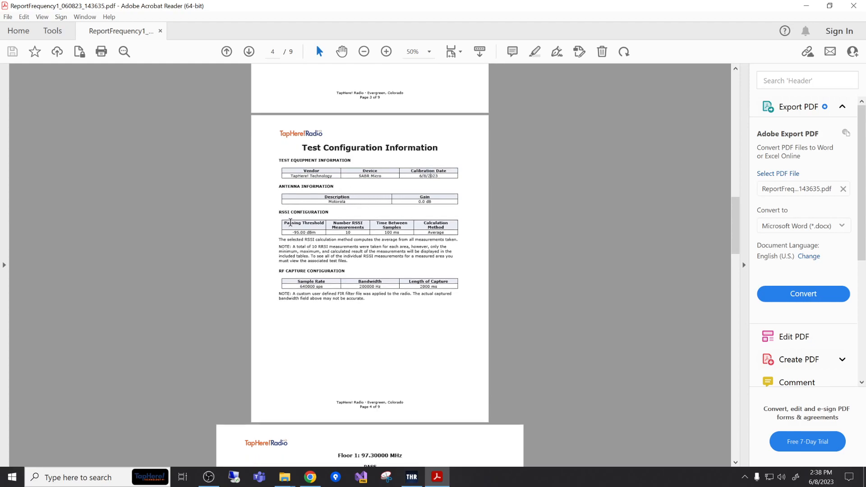
Examine the RSSI configuration, including passing threshold and calculation method, and the RF capture configuration in the report.
scroll(289, 202, down, 2)
drag(289, 199, 316, 200)
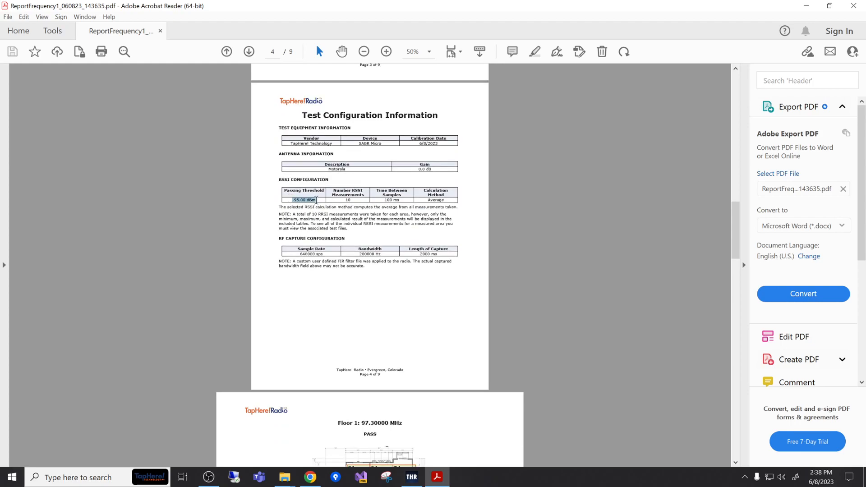
click(317, 202)
scroll(428, 223, down, 1)
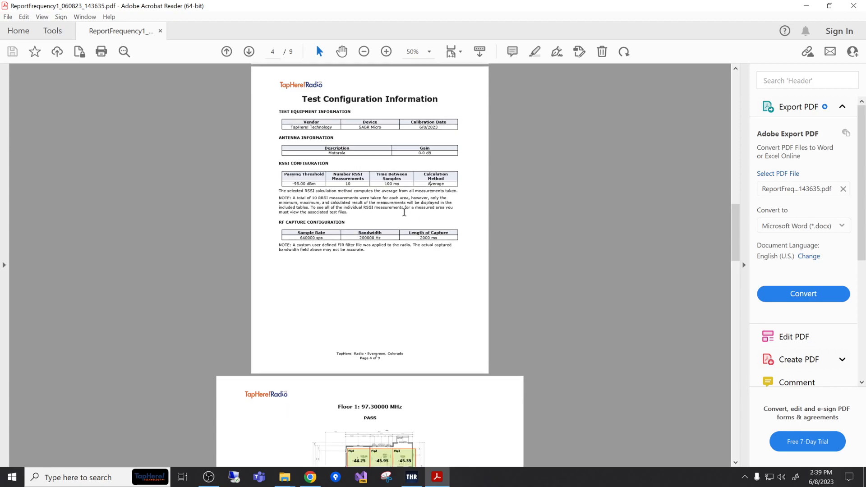
scroll(411, 206, down, 5)
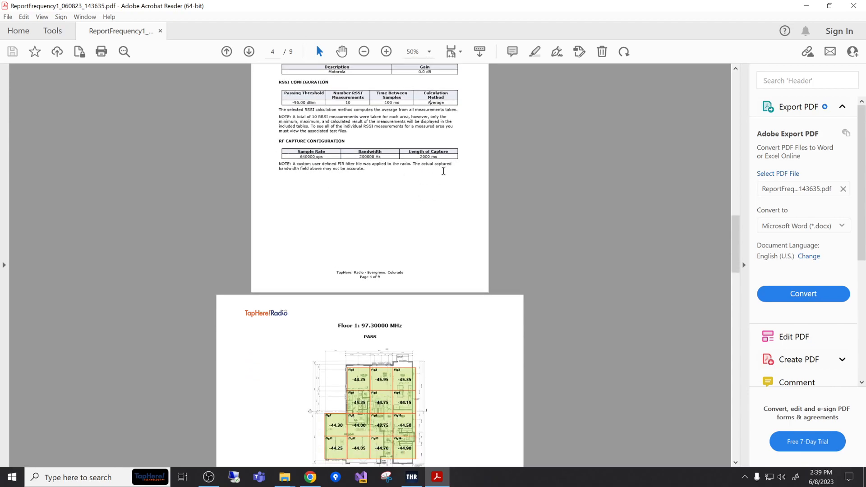
Examine the Floor 1 grid map and its floor summary, RSSI measurement summary and signal measurements table.
scroll(444, 175, down, 1)
scroll(444, 175, down, 10)
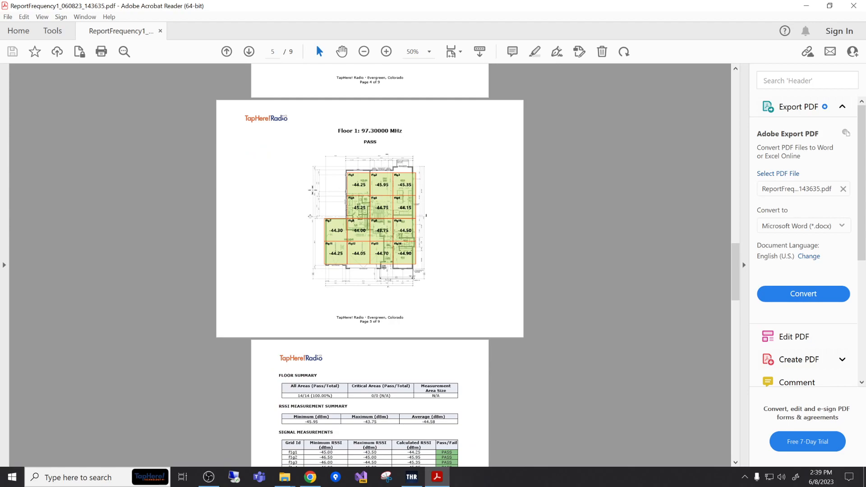
scroll(305, 221, down, 3)
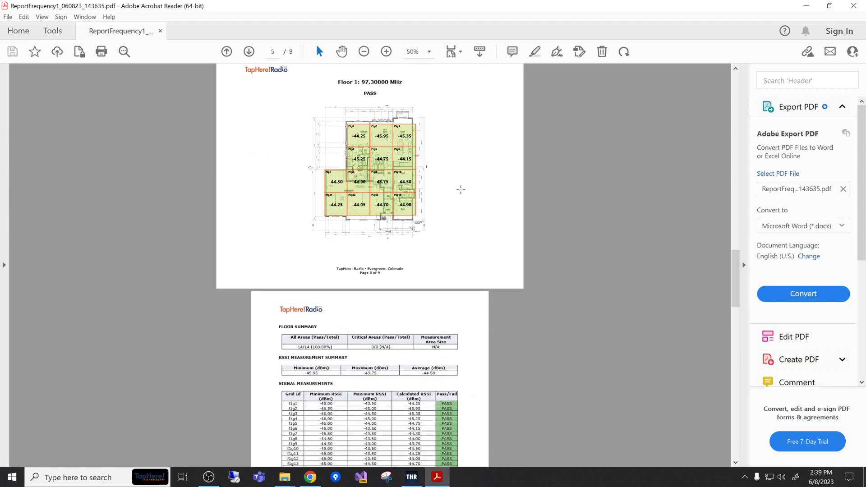
scroll(461, 193, down, 4)
scroll(461, 193, down, 4)
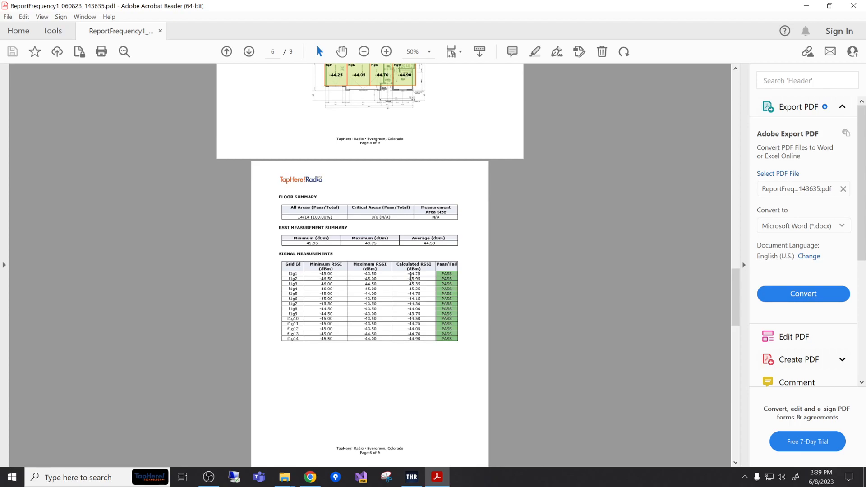
Examine the Floor 2 grid map and signal measurements, including the highlighted f2g11 row, through the last page, and close the report.
scroll(432, 299, down, 10)
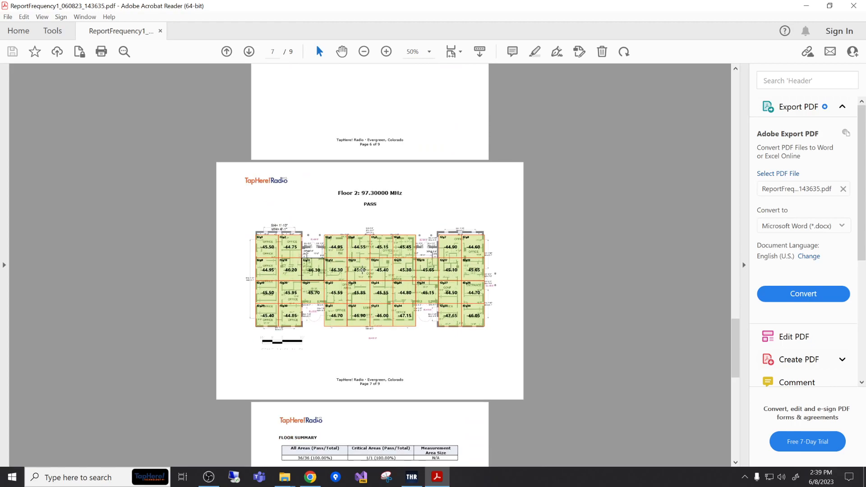
scroll(358, 270, down, 3)
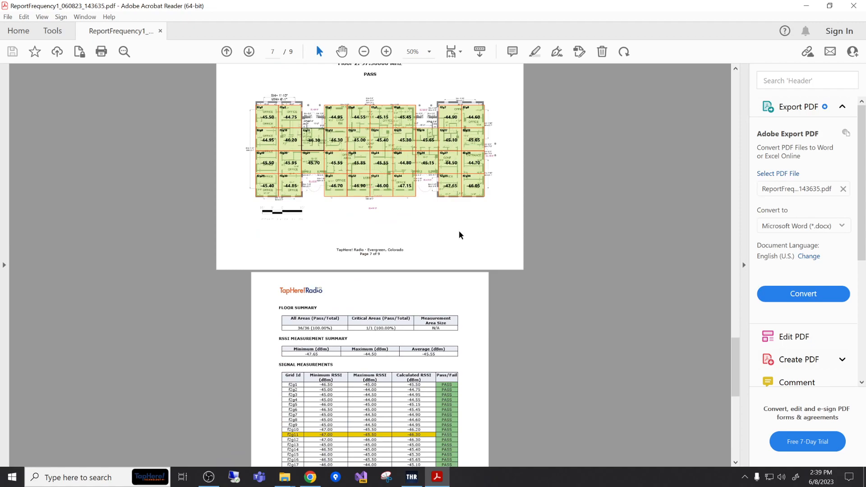
scroll(424, 219, down, 3)
scroll(325, 162, down, 1)
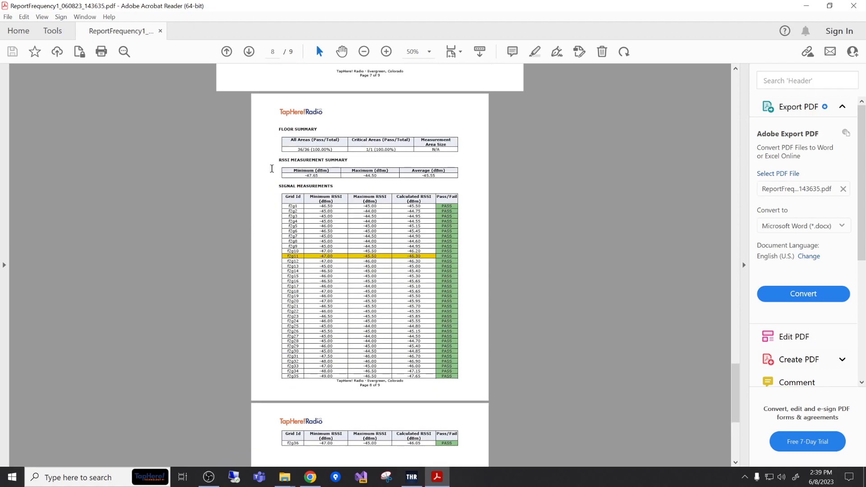
scroll(408, 223, down, 1)
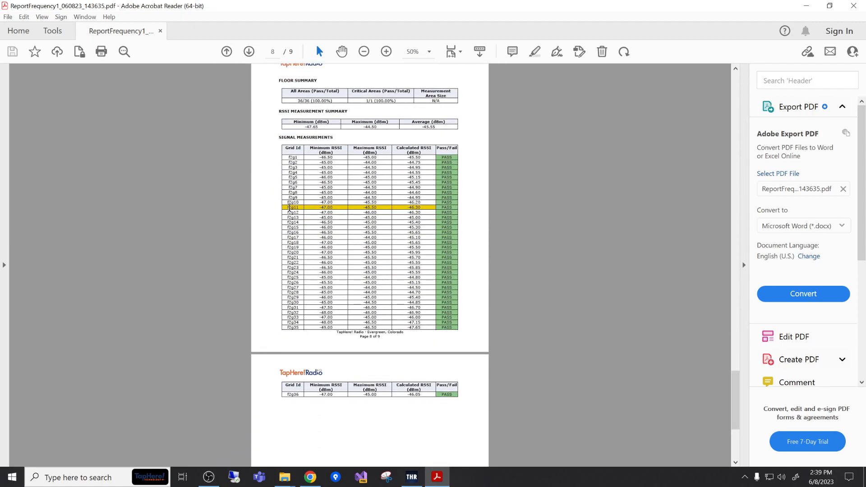
drag(286, 208, 373, 208)
click(388, 208)
scroll(474, 223, down, 5)
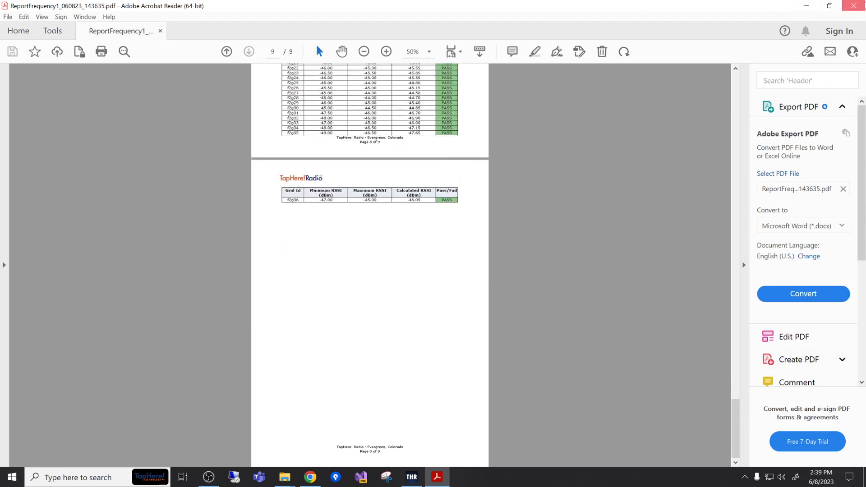
click(854, 5)
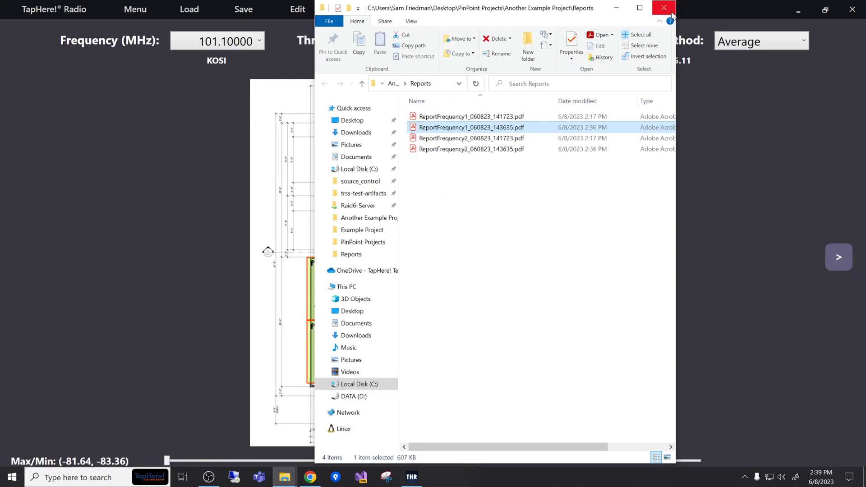
Open ReportFrequency2_060823_143635.pdf, skim its pages at a reduced zoom as far as the Floor 1 results, and close it.
double_click(469, 149)
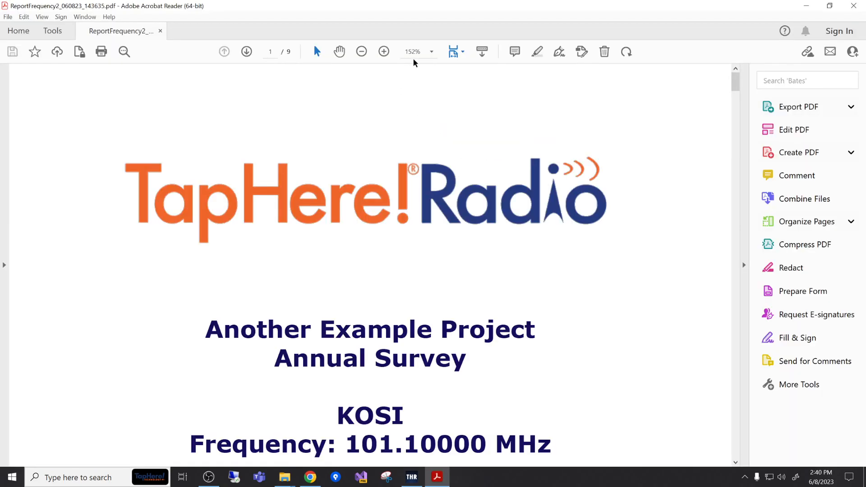
click(361, 51)
scroll(408, 189, down, 2)
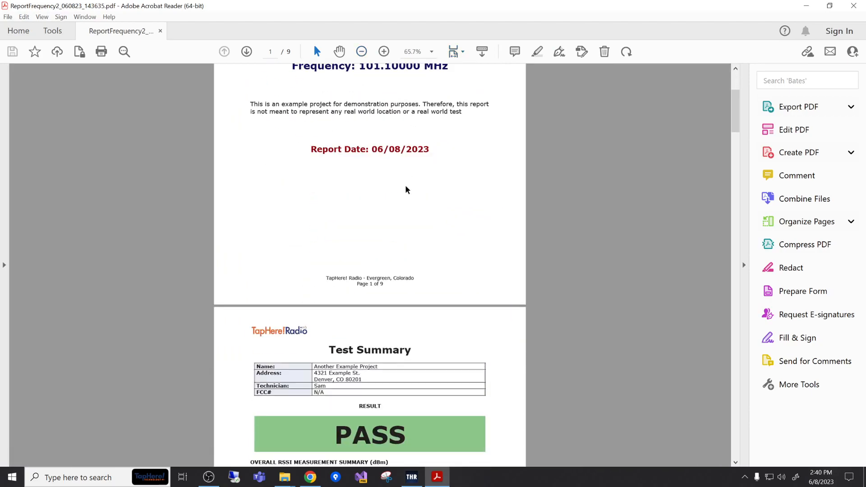
scroll(407, 190, down, 6)
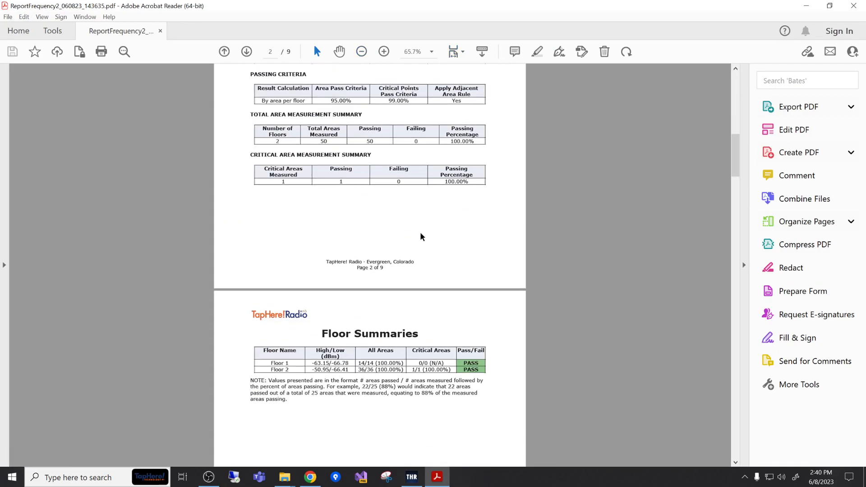
scroll(421, 237, down, 10)
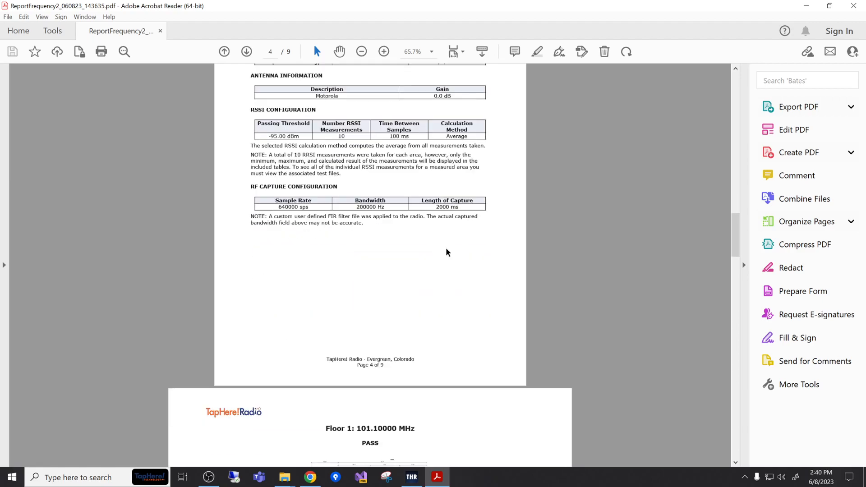
scroll(448, 252, down, 10)
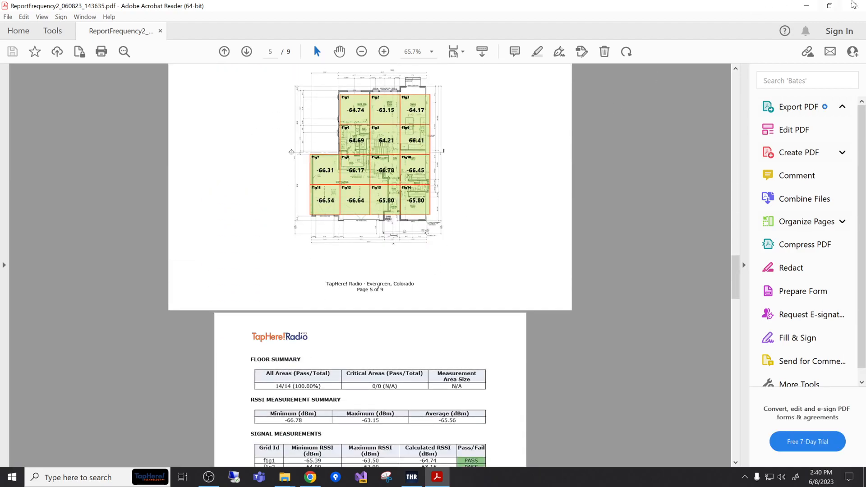
click(850, 5)
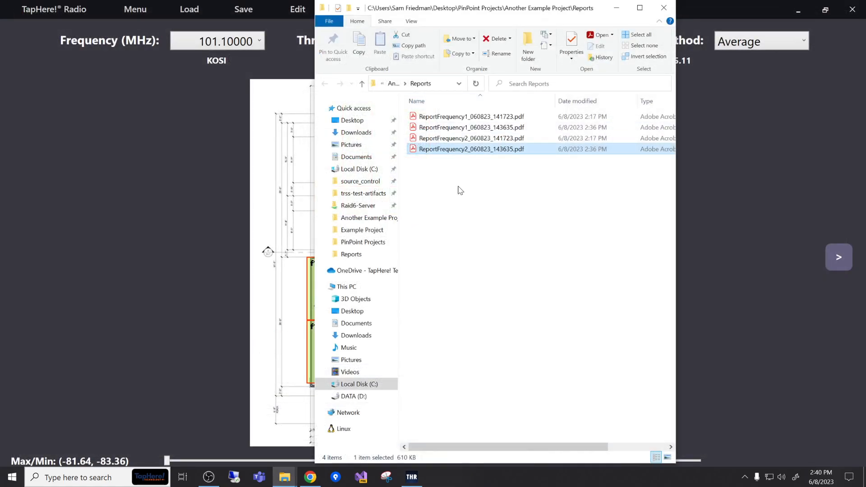
Delete all four PDF reports from the Reports folder and close the folder window.
drag(446, 194, 461, 127)
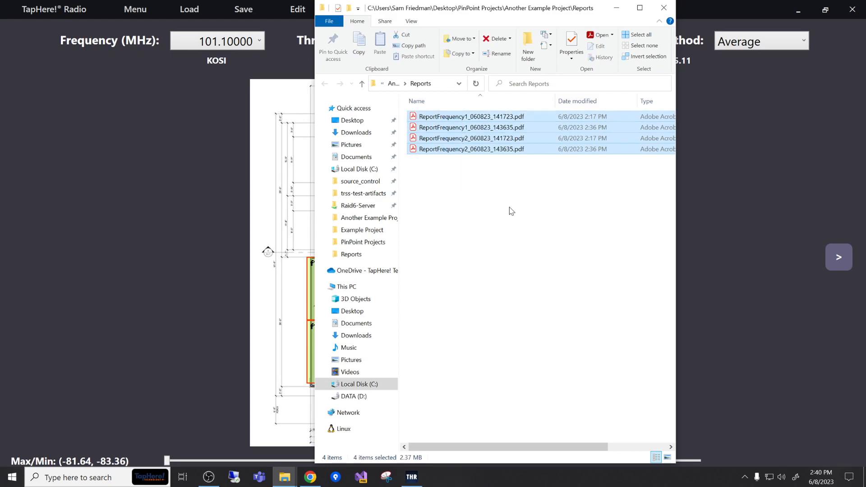
click(512, 211)
drag(526, 188, 516, 129)
key(Delete)
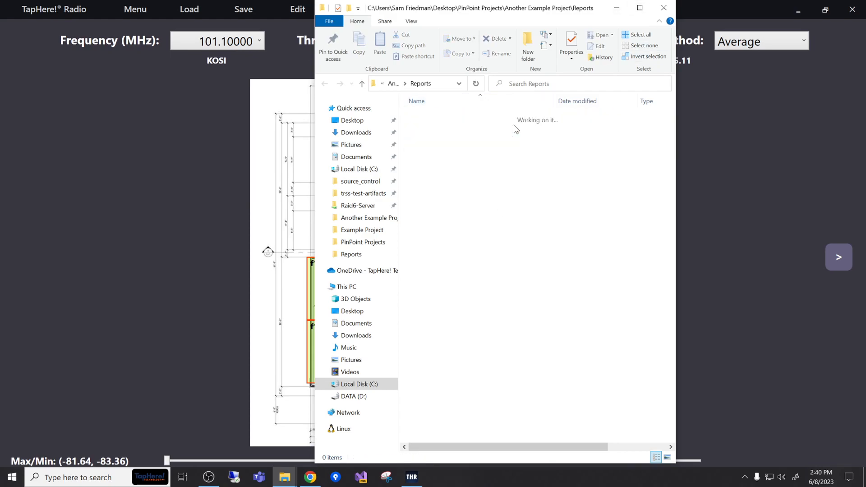
click(664, 8)
Connect the SABR, and generate the project's reports again with the existing report settings, opening the folder that contains them.
click(509, 49)
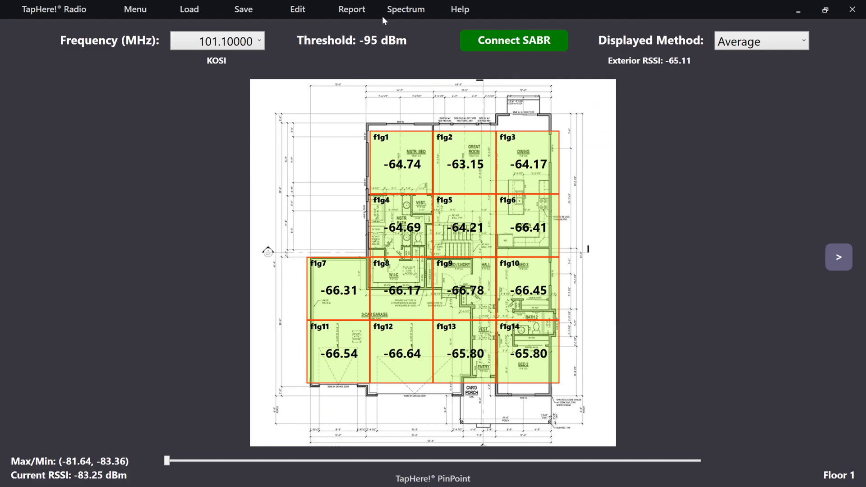
click(361, 11)
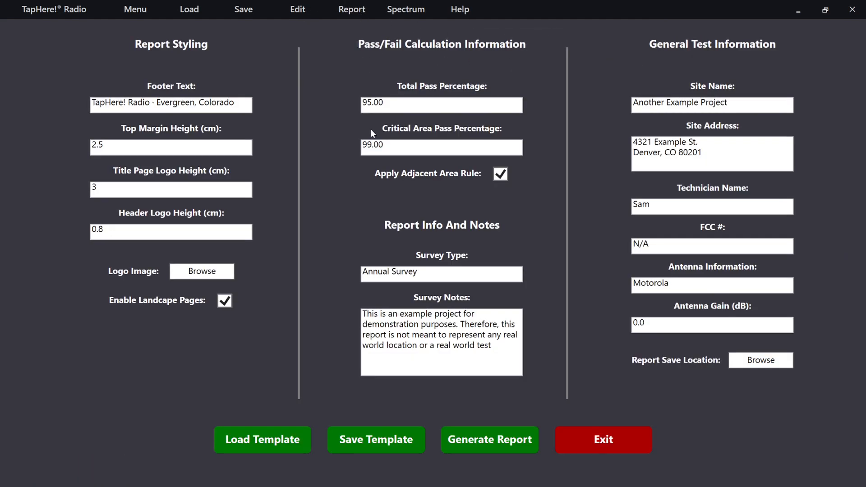
click(485, 447)
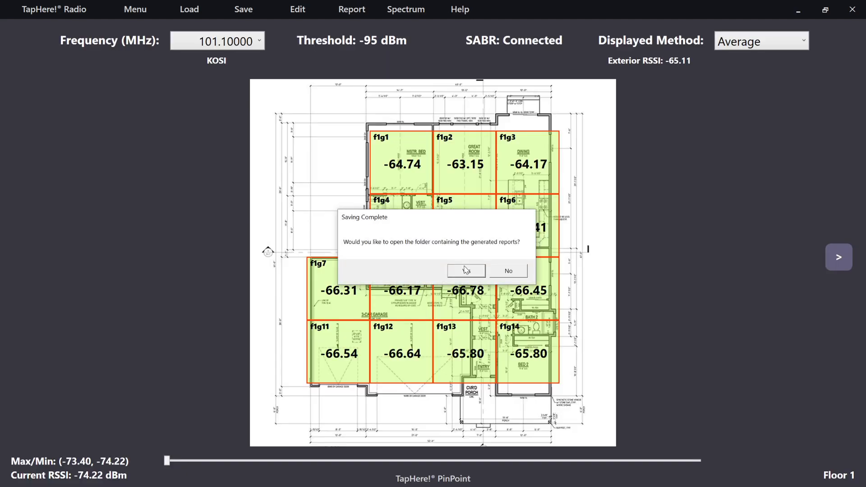
click(467, 270)
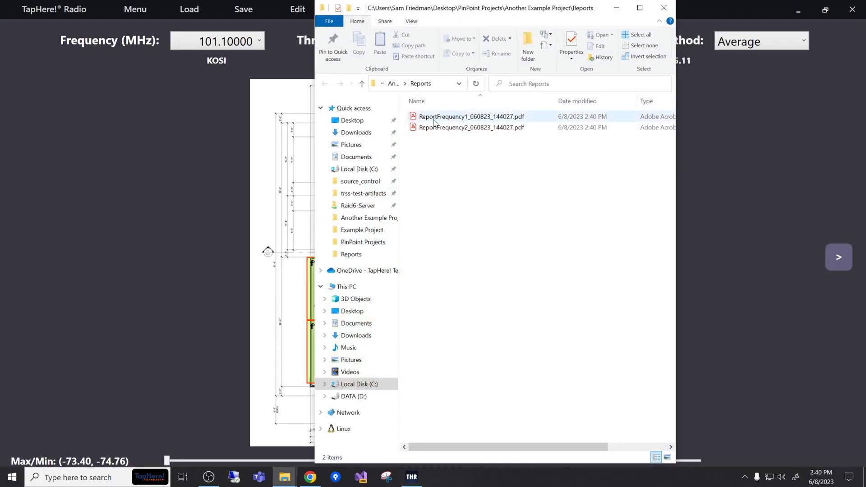